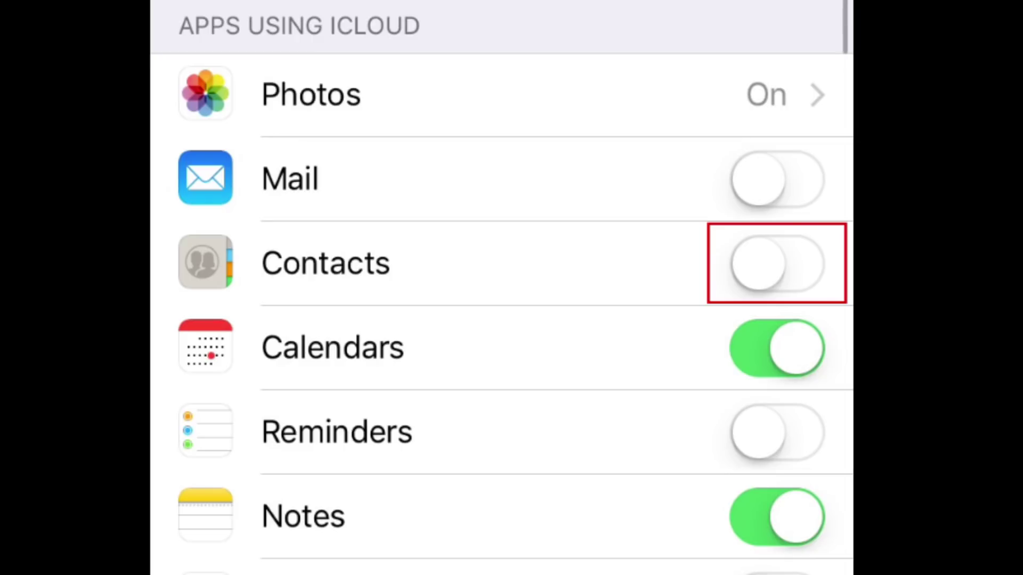
- Switch on Contacts syncing to iCloud in iOS Settings
click(777, 264)
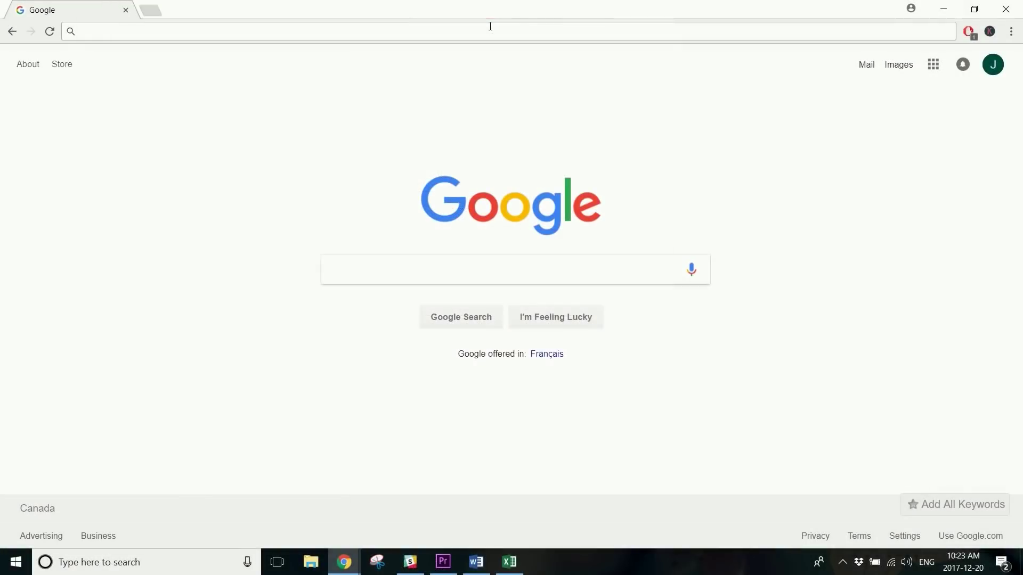
text(i)
text(cl)
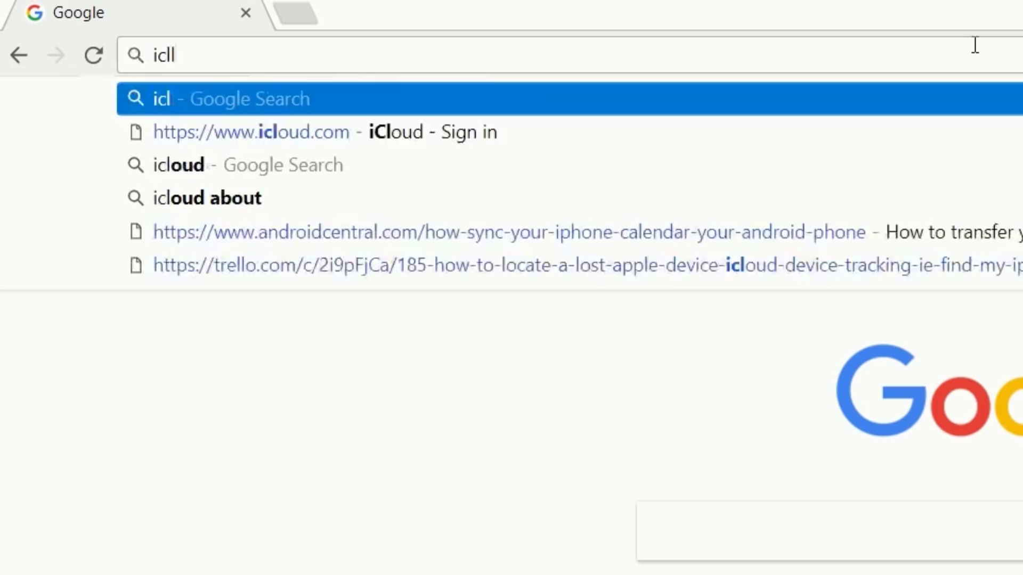
text(oud.com)
- Go to icloud.com, sign in and launch the iCloud Contacts app
key(Return)
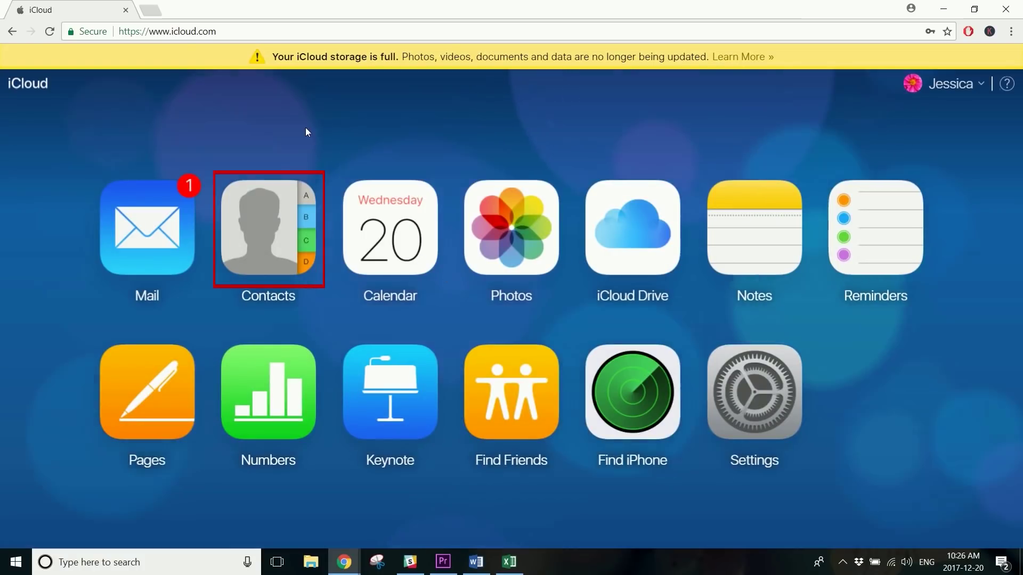
click(268, 228)
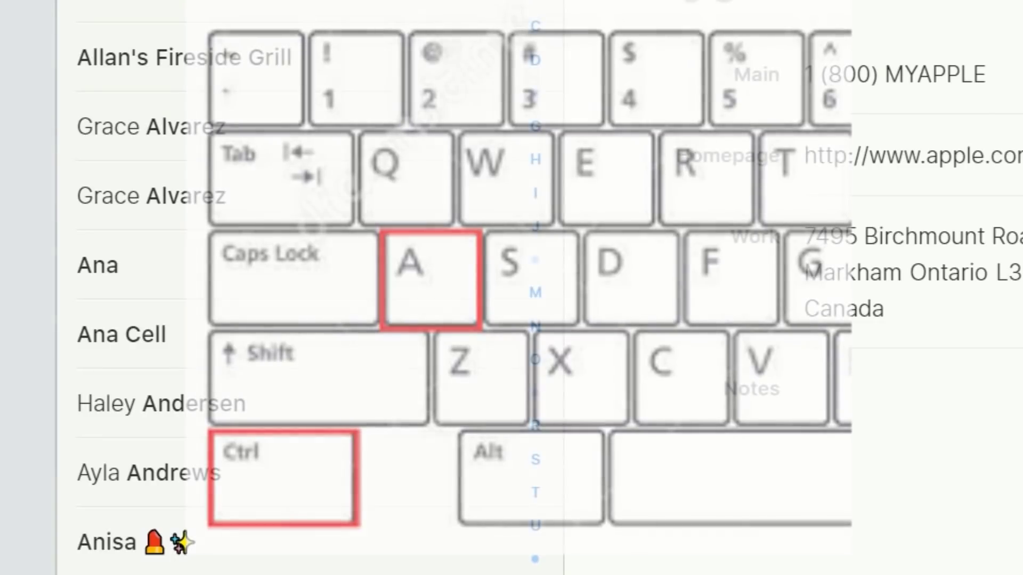
- Select all 120 contacts and export them as a vCard via the gear menu
key(ctrl+a)
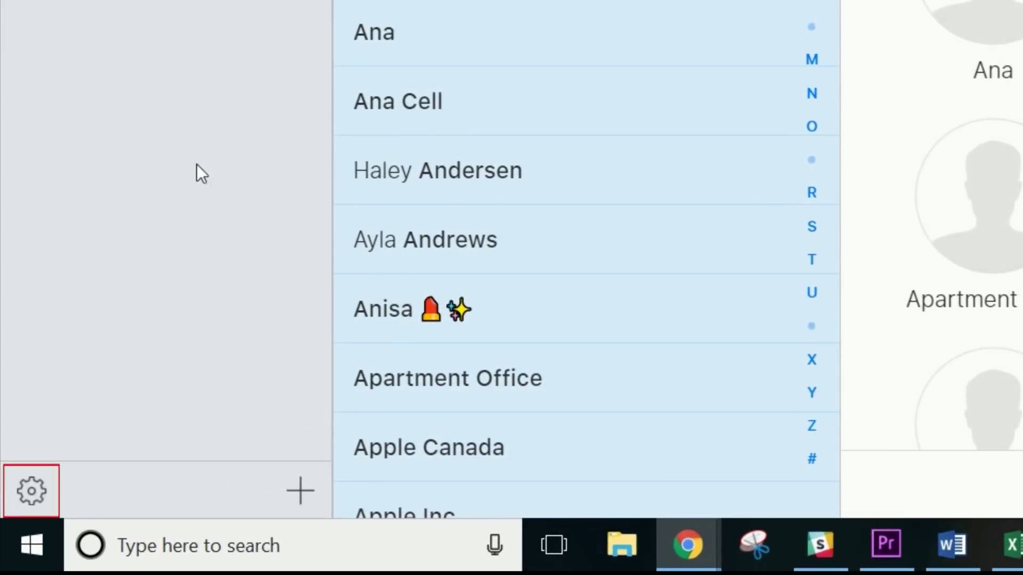
click(33, 490)
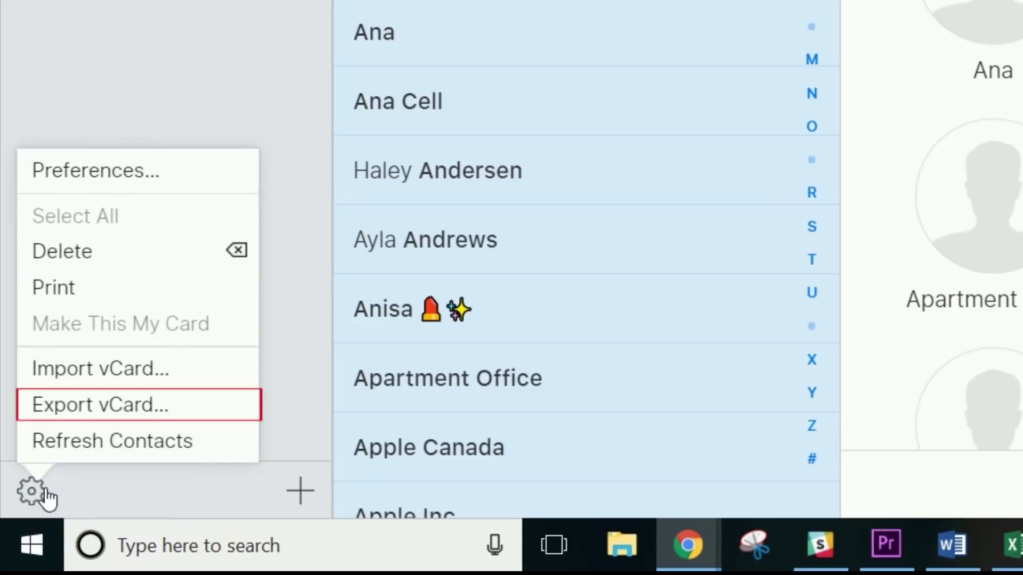
click(197, 403)
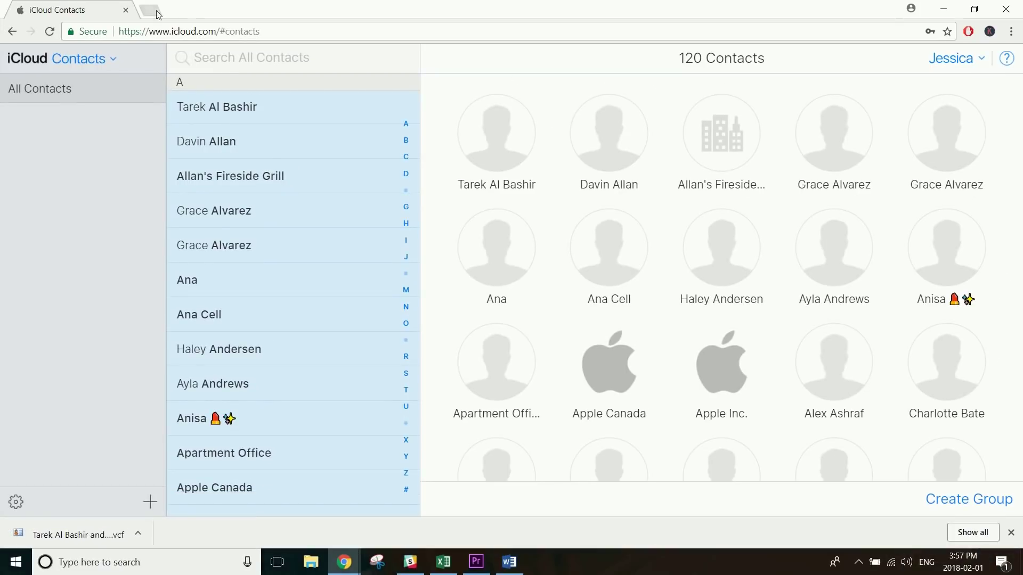
- Load contacts.google.com in a new tab and sign in
click(157, 12)
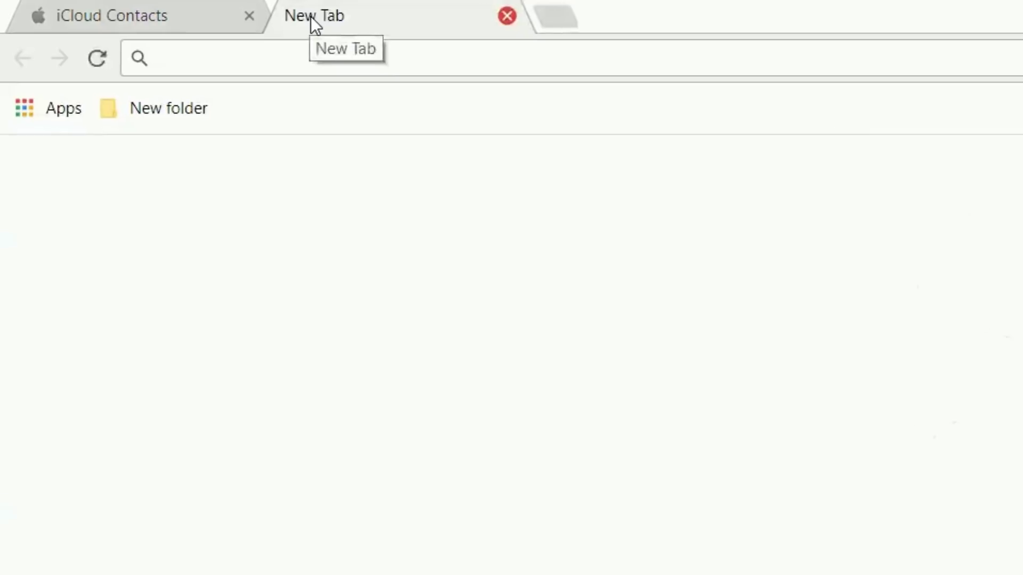
text(contacts.google)
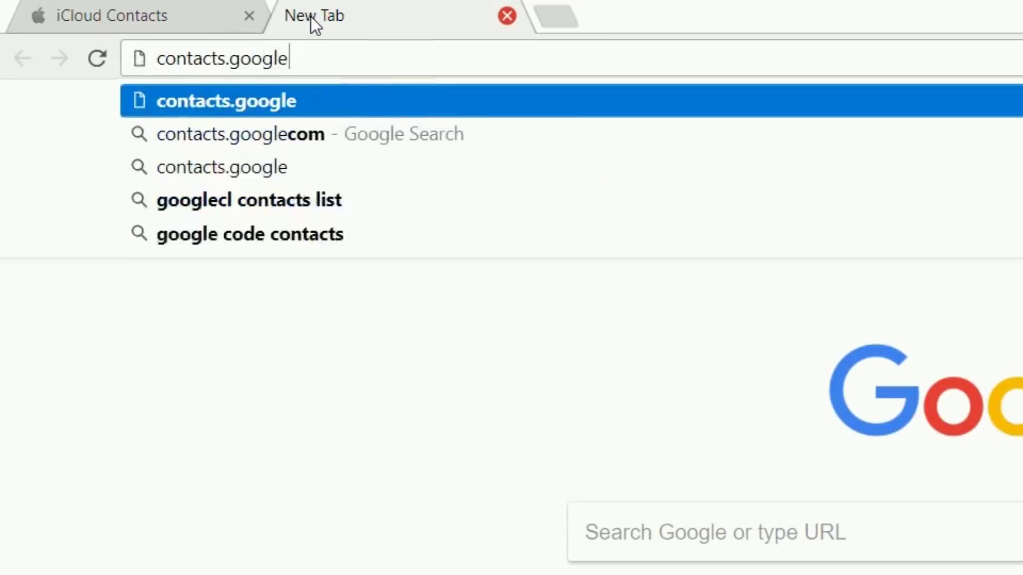
text(.com)
key(Return)
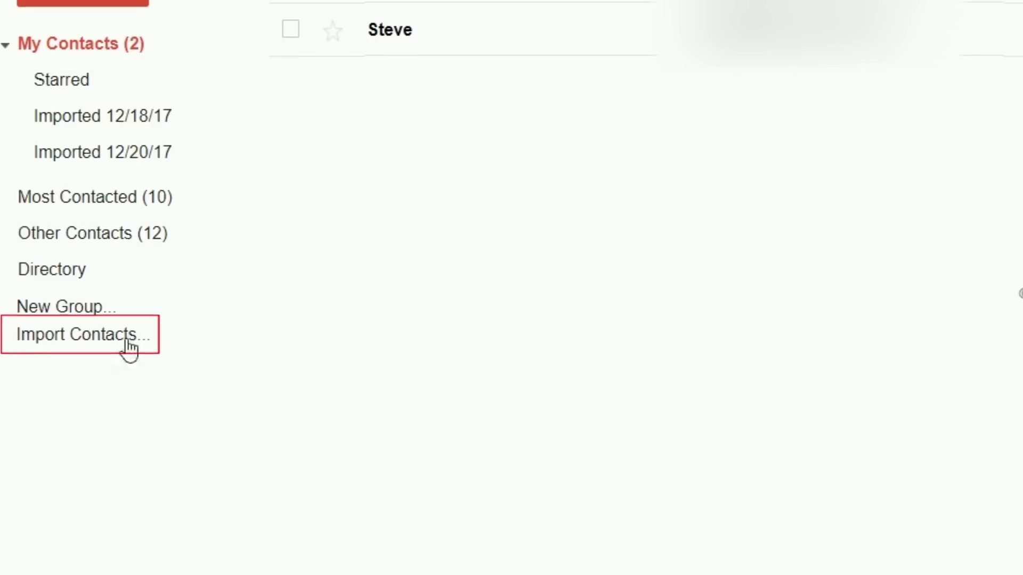
- Start Import Contacts from the sidebar and browse for the file to upload
click(130, 345)
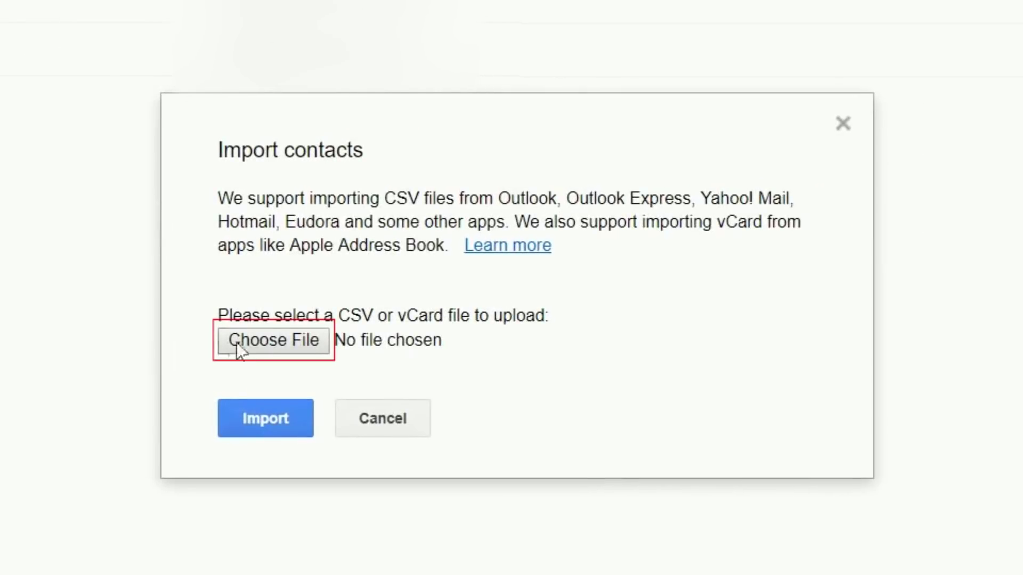
click(249, 337)
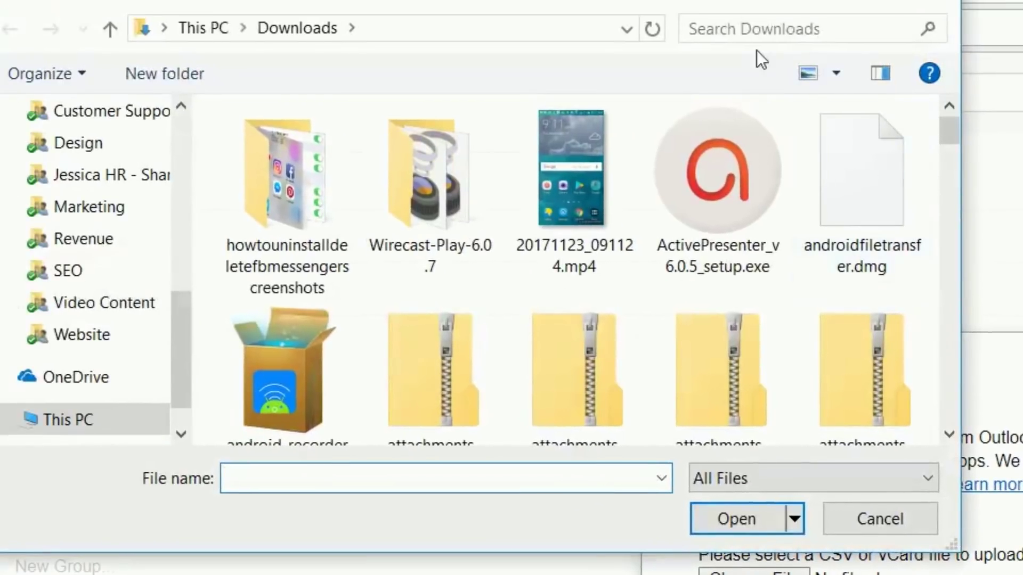
- Search Downloads for vcf and choose the exported 120-contact .vcf file
click(719, 24)
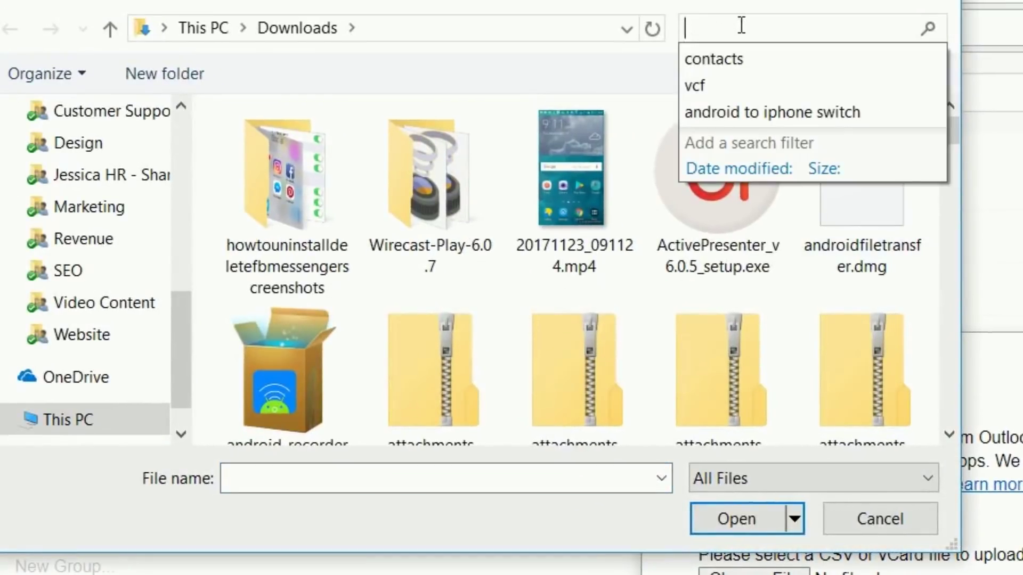
text(vcf)
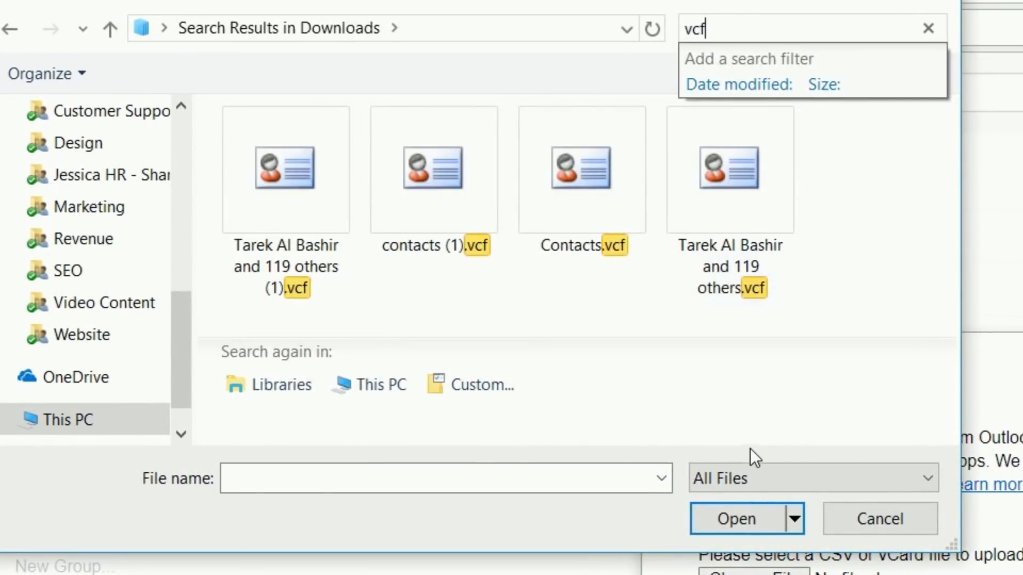
click(752, 224)
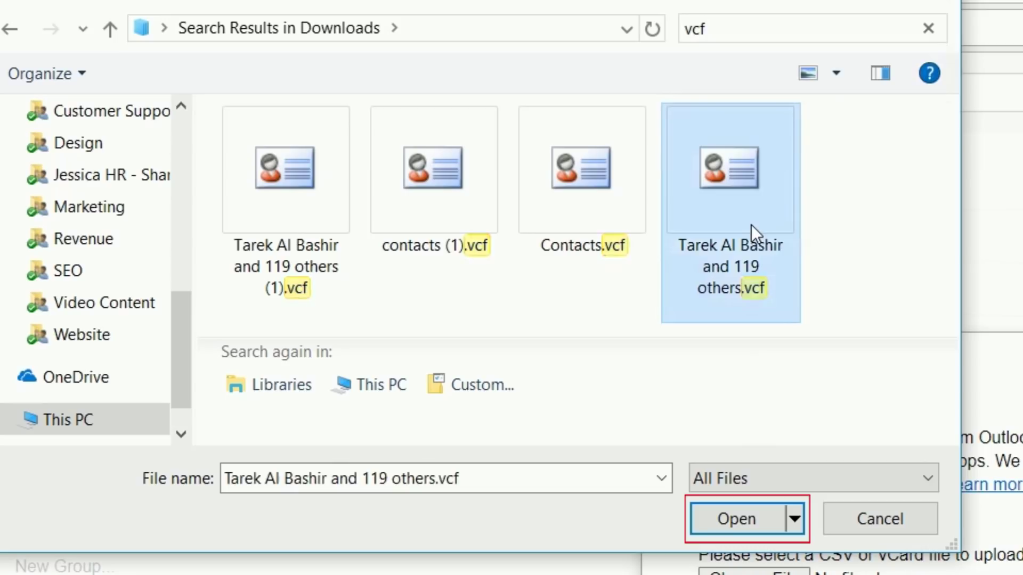
click(757, 519)
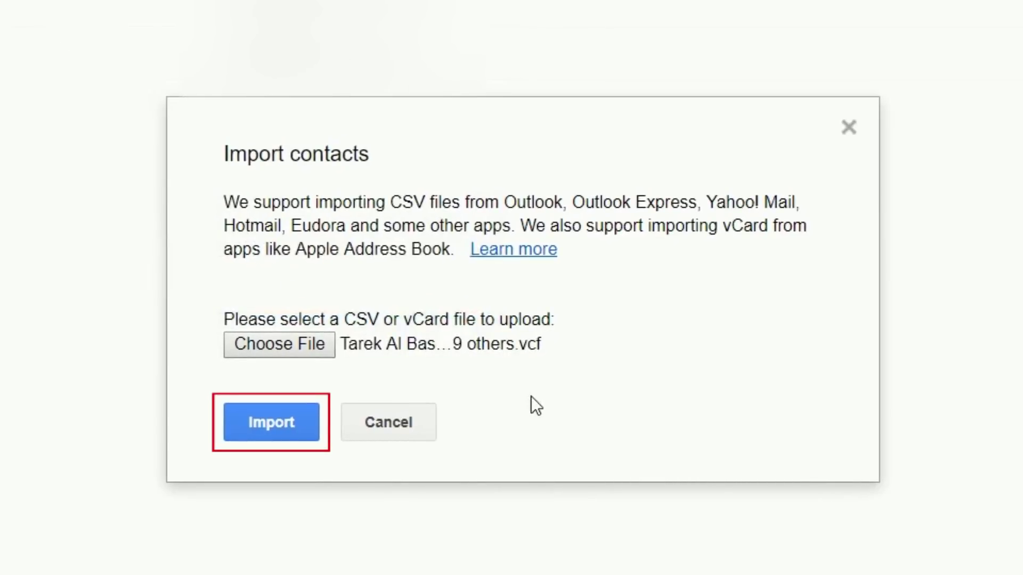
- Import the vCard so My Contacts holds 122 entries with an Imported group
click(268, 423)
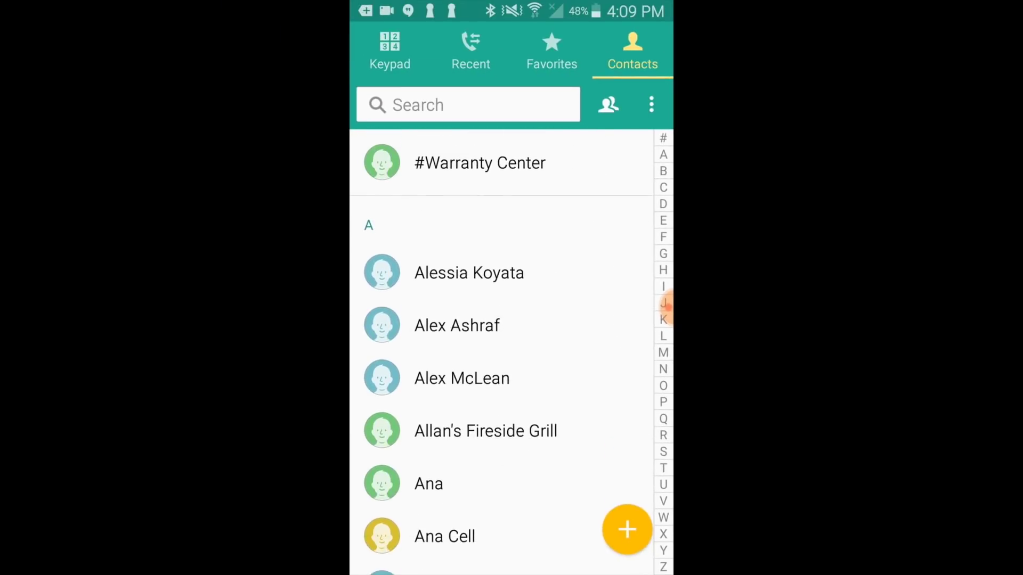
scroll(503, 352, down, 10)
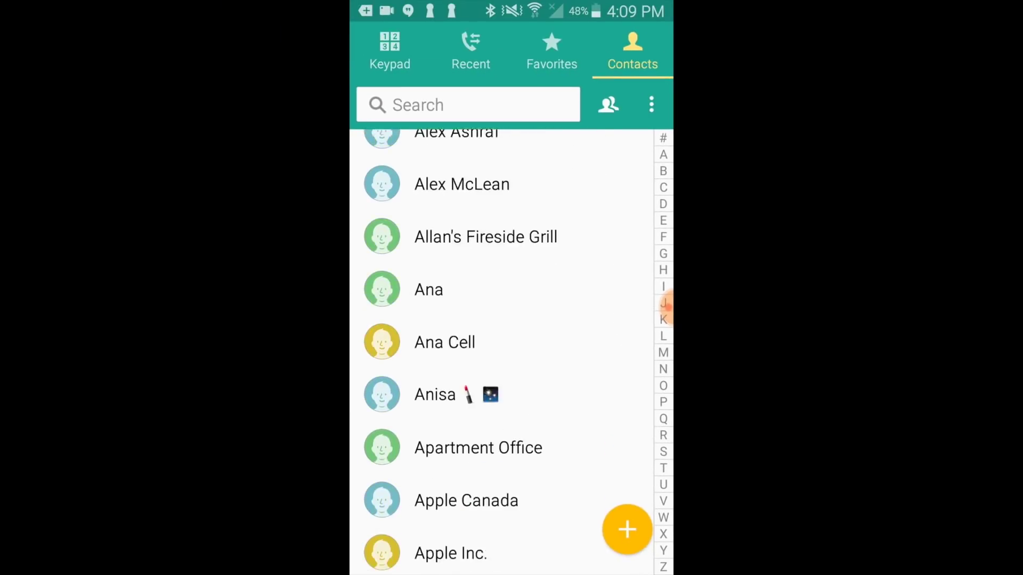
scroll(503, 351, down, 10)
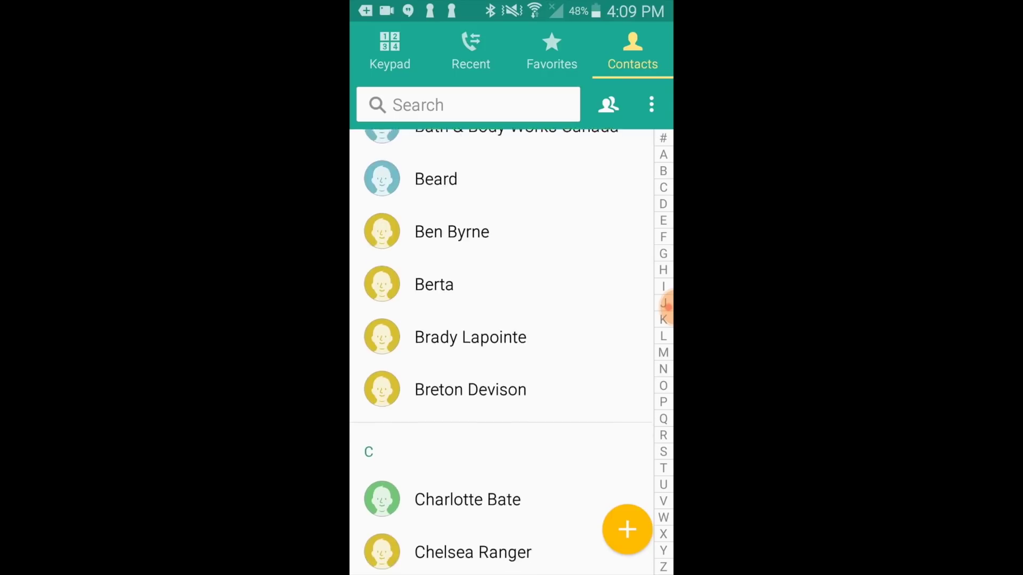
scroll(503, 352, down, 10)
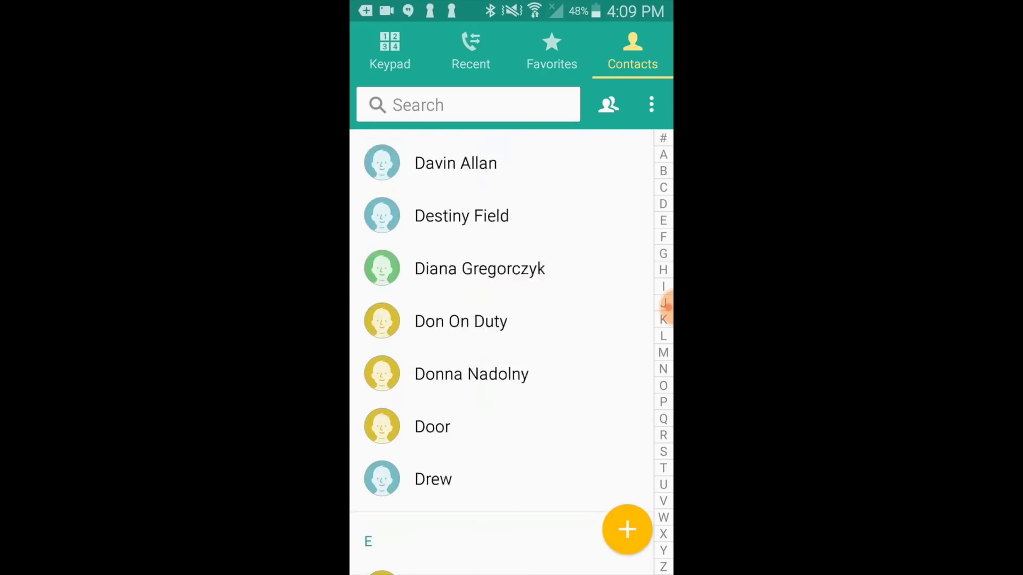